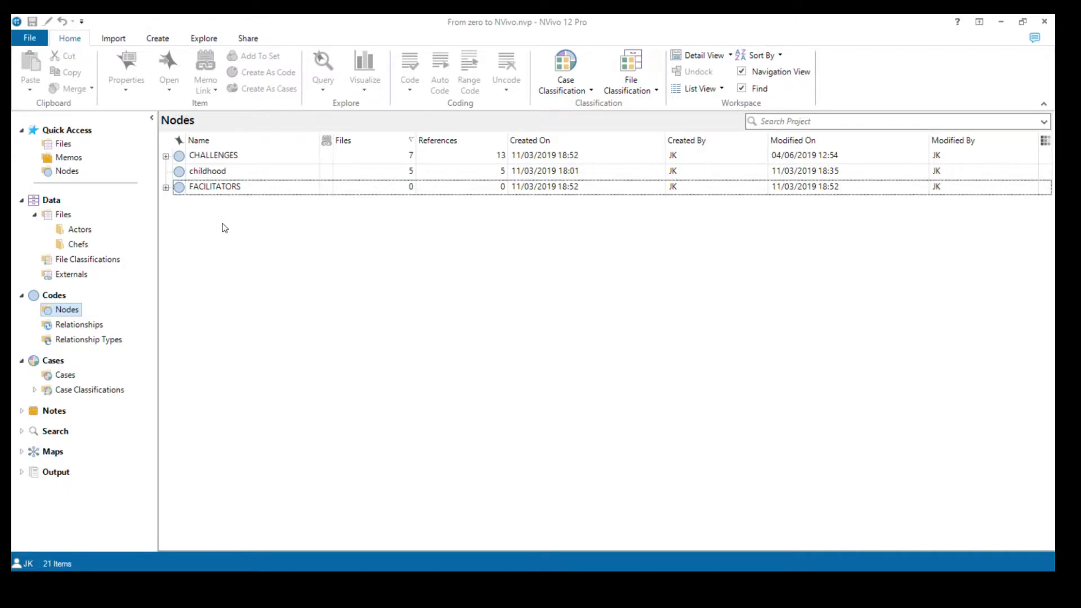
Expand the FACILITATORS node to list its twelve child codes and bring up the Explore query tools.
{"action": "left_click", "coordinate": [166, 188]}
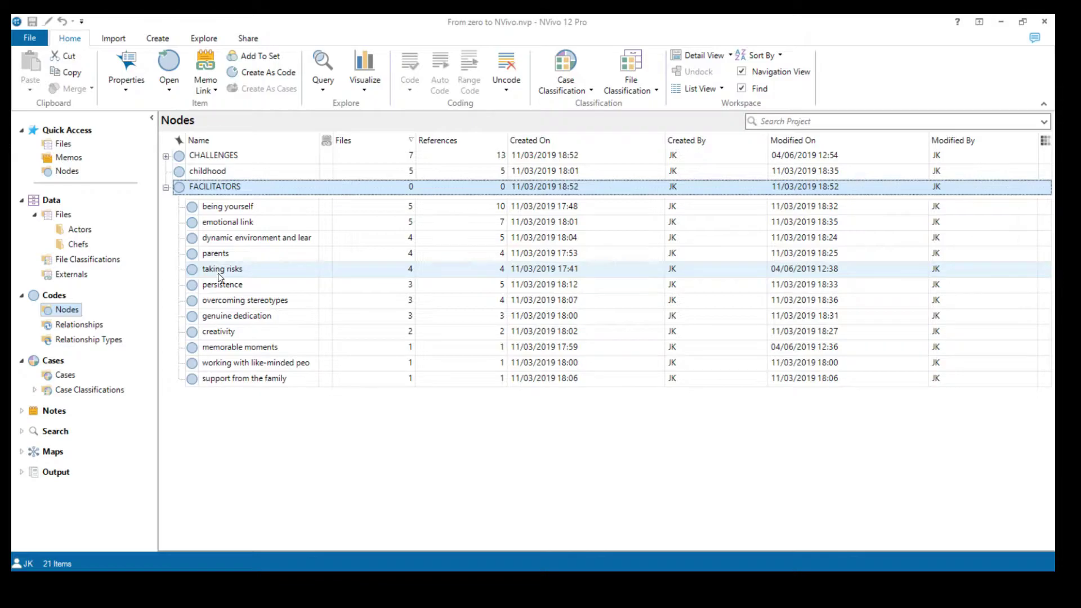
{"action": "left_click", "coordinate": [201, 40]}
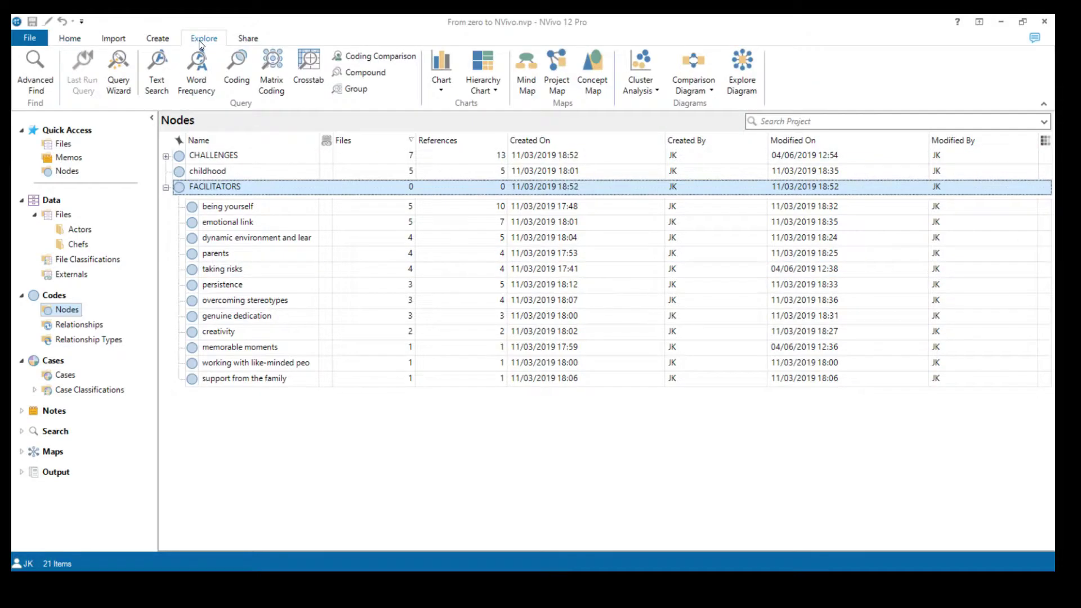
Create a new Matrix Coding Query searching Files & Externals, ready to add row items.
{"action": "left_click", "coordinate": [272, 84]}
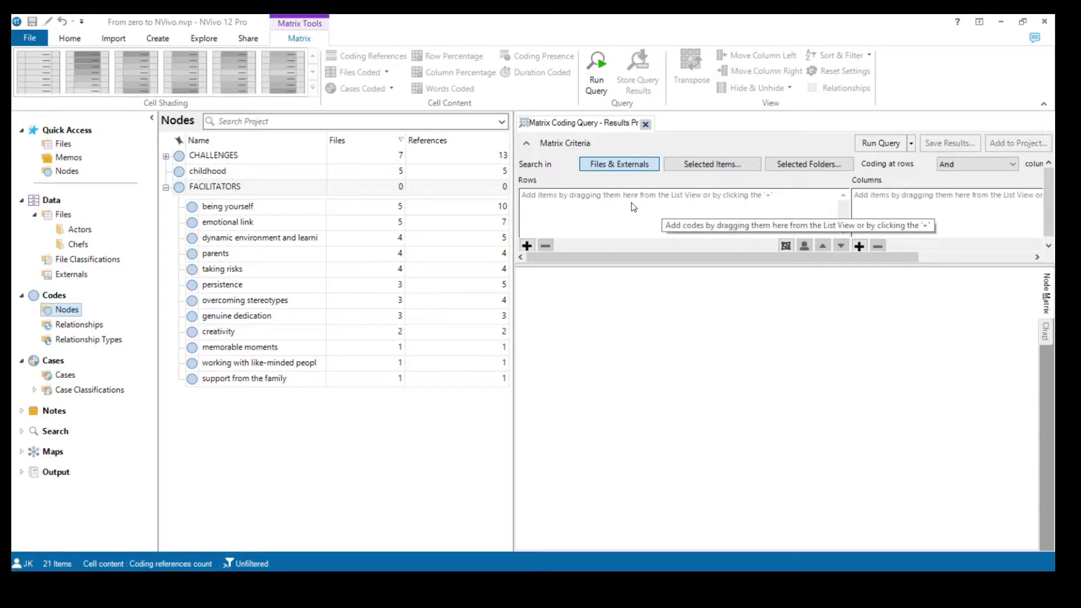
{"action": "left_click", "coordinate": [526, 246]}
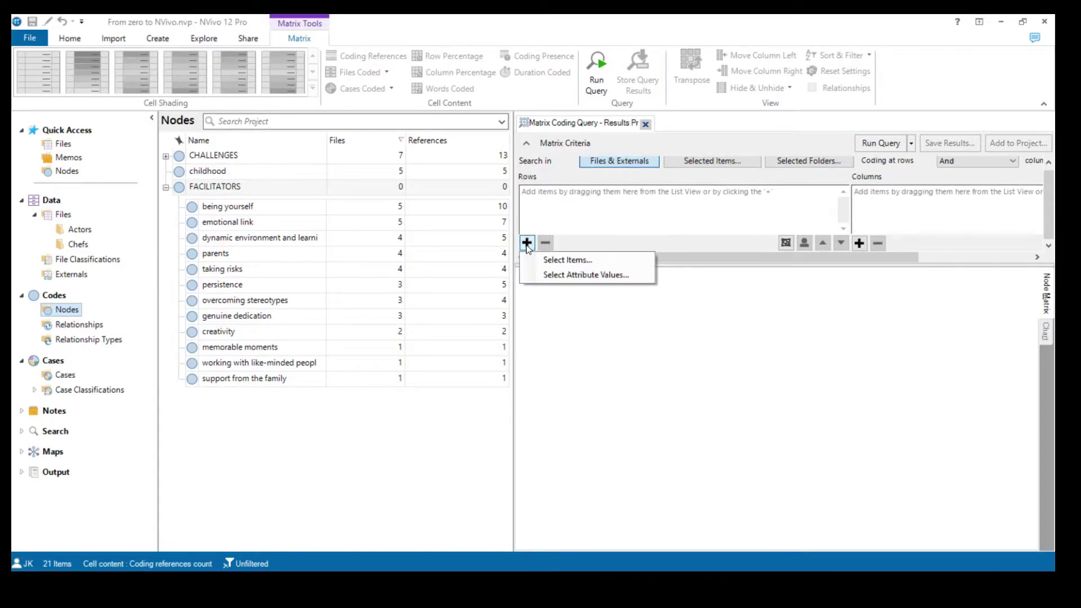
Add a row for Case Classifications Person:occupation equals actor.
{"action": "left_click", "coordinate": [556, 275]}
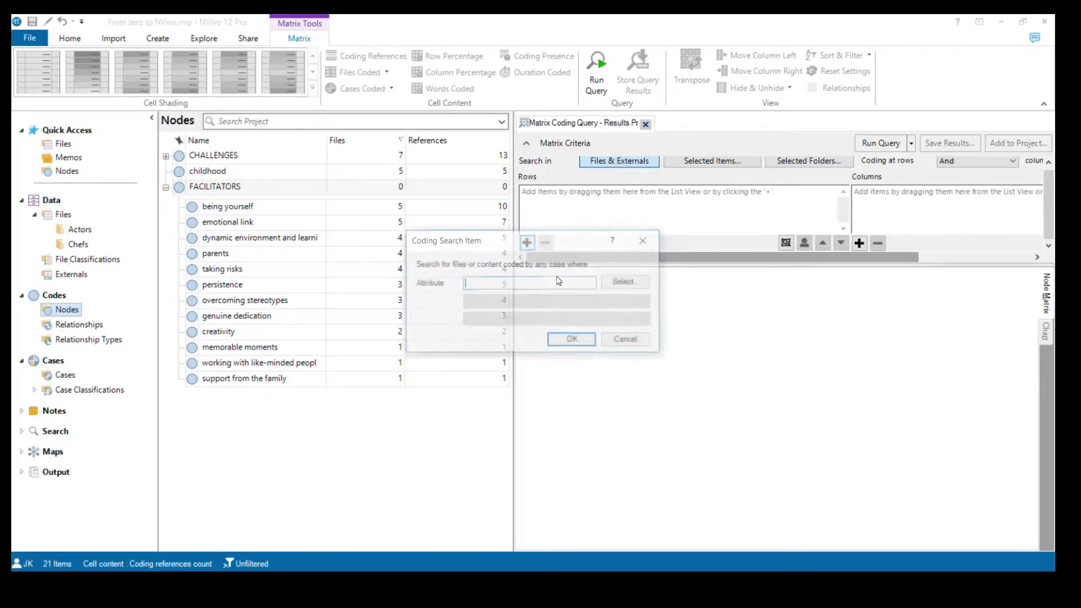
{"action": "left_click", "coordinate": [622, 283]}
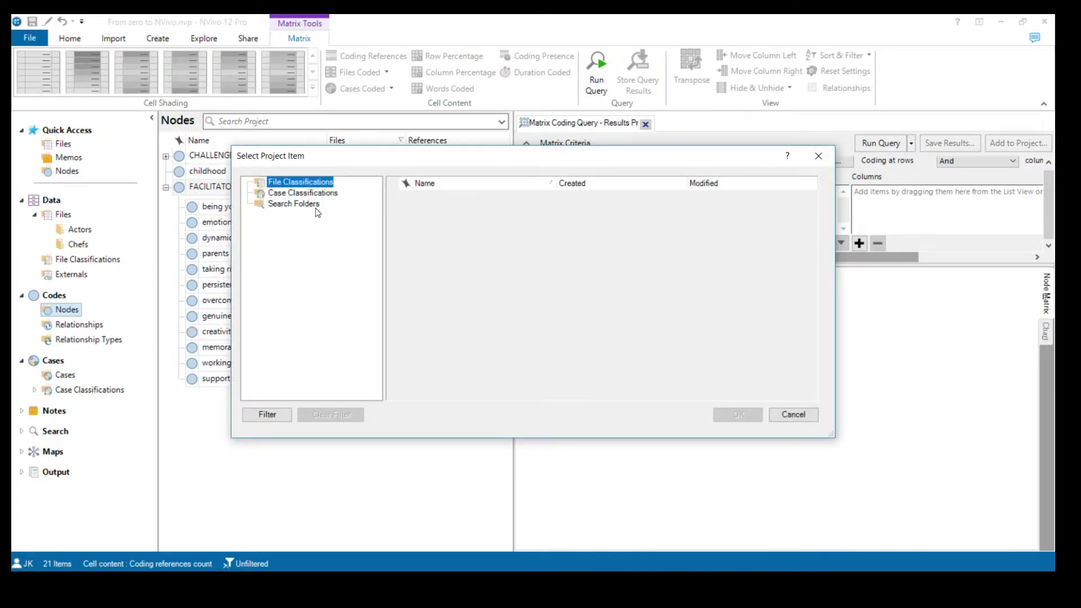
{"action": "left_click", "coordinate": [280, 194]}
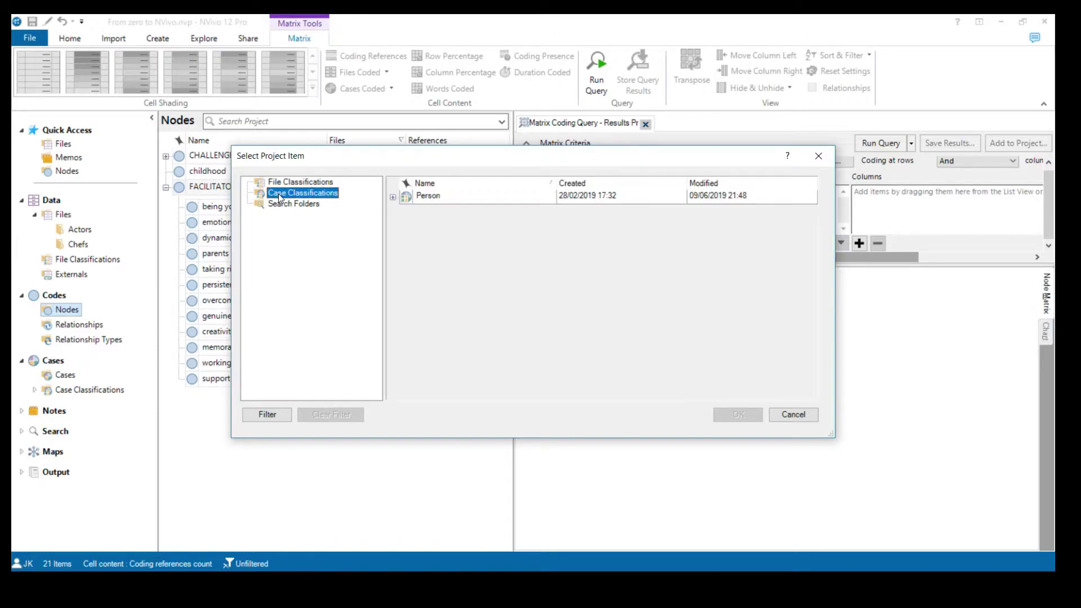
{"action": "left_click", "coordinate": [393, 198]}
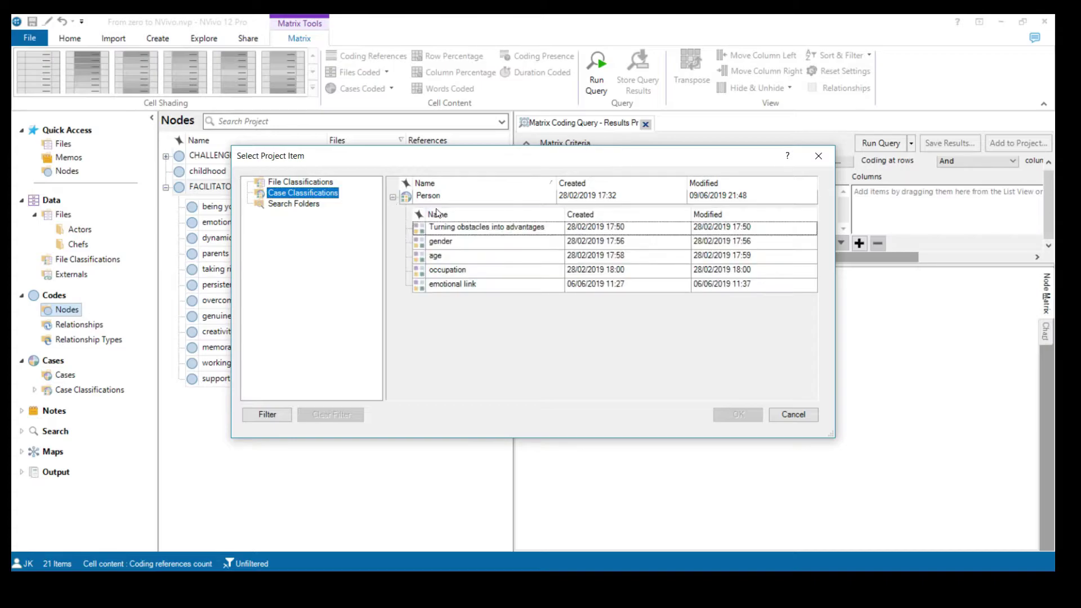
{"action": "left_click", "coordinate": [448, 270]}
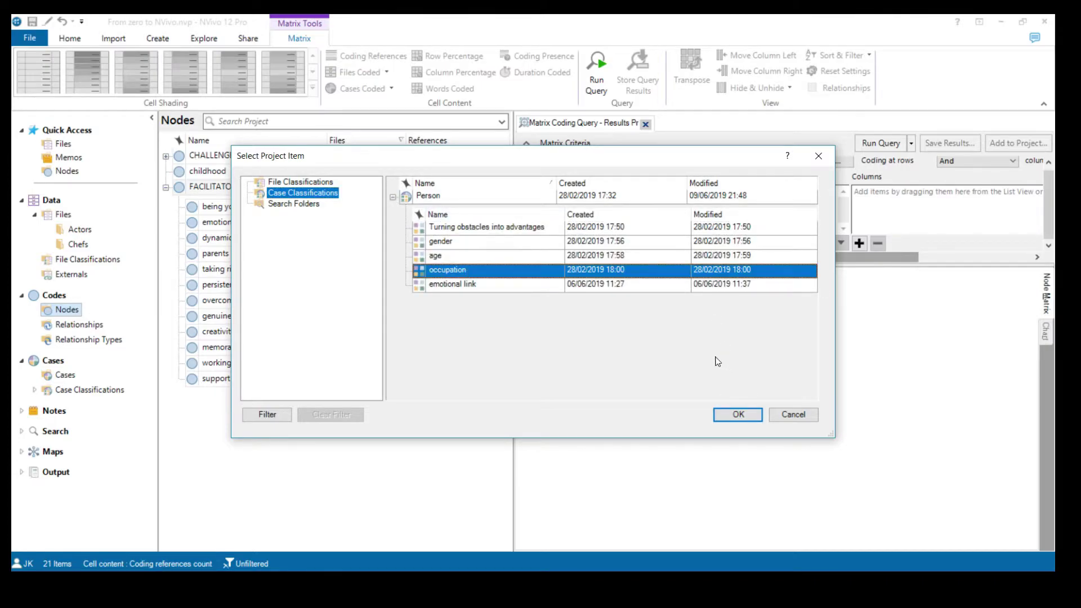
{"action": "left_click", "coordinate": [738, 415]}
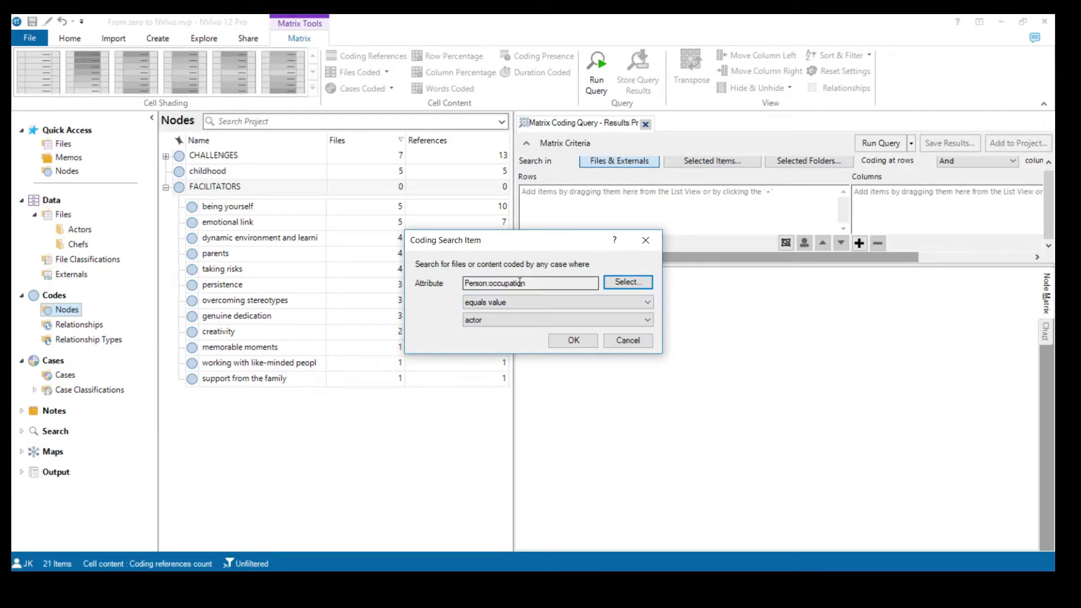
{"action": "left_click", "coordinate": [573, 340]}
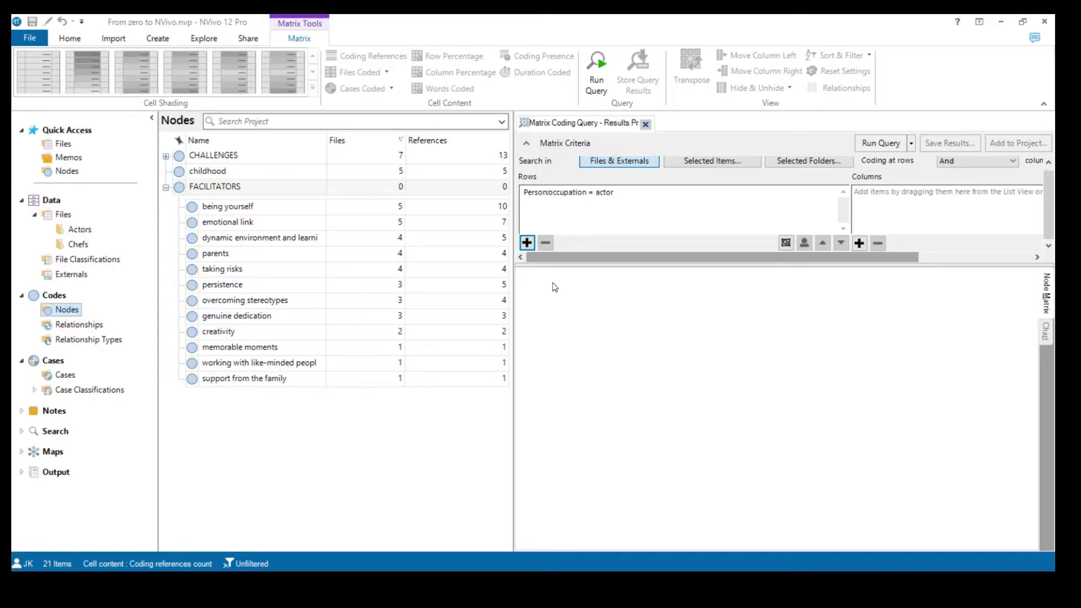
{"action": "left_click", "coordinate": [527, 243]}
Add a second row for Person:occupation equals chef.
{"action": "left_click", "coordinate": [557, 275]}
{"action": "left_click", "coordinate": [302, 197]}
{"action": "left_click", "coordinate": [392, 202]}
{"action": "left_click", "coordinate": [448, 274]}
{"action": "left_click", "coordinate": [740, 423]}
{"action": "left_click", "coordinate": [491, 319]}
{"action": "left_click", "coordinate": [507, 341]}
{"action": "left_click", "coordinate": [575, 337]}
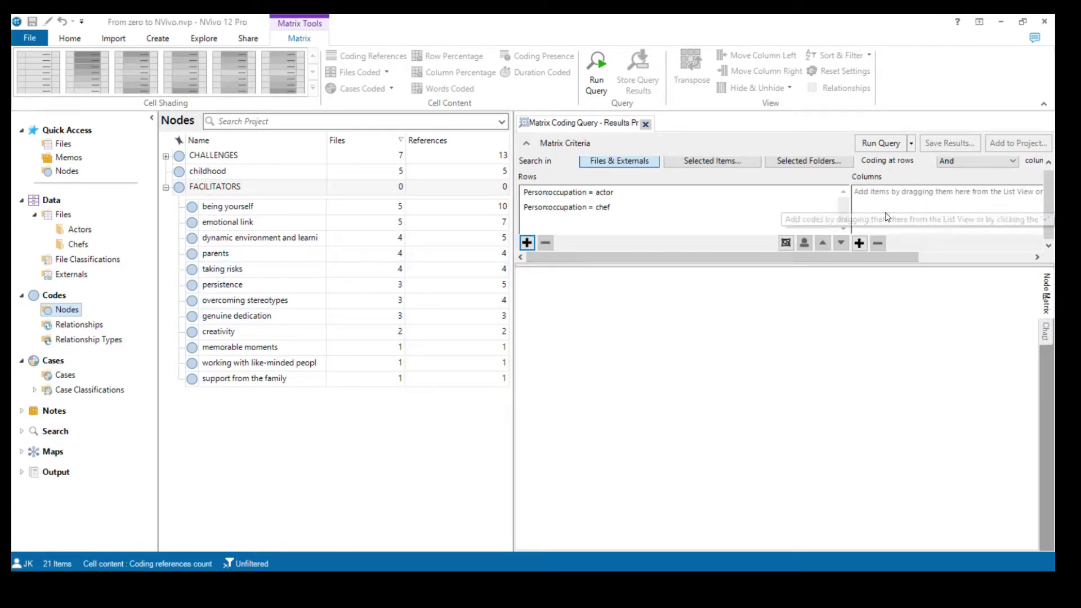
Drag the taking risks code from Nodes into the matrix Columns.
{"action": "left_click", "coordinate": [860, 243]}
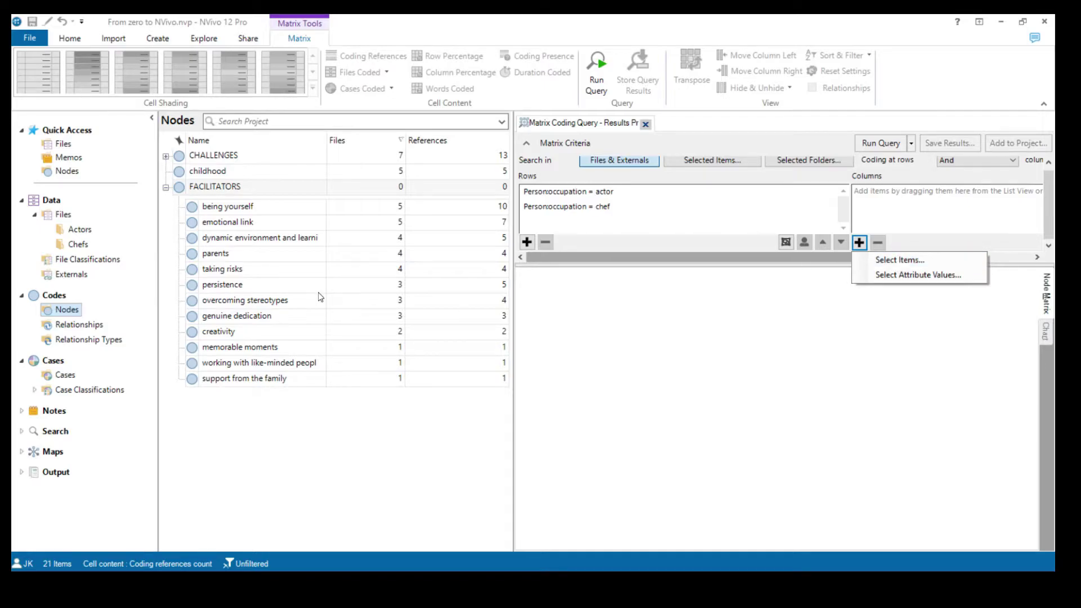
{"action": "left_click", "coordinate": [220, 271]}
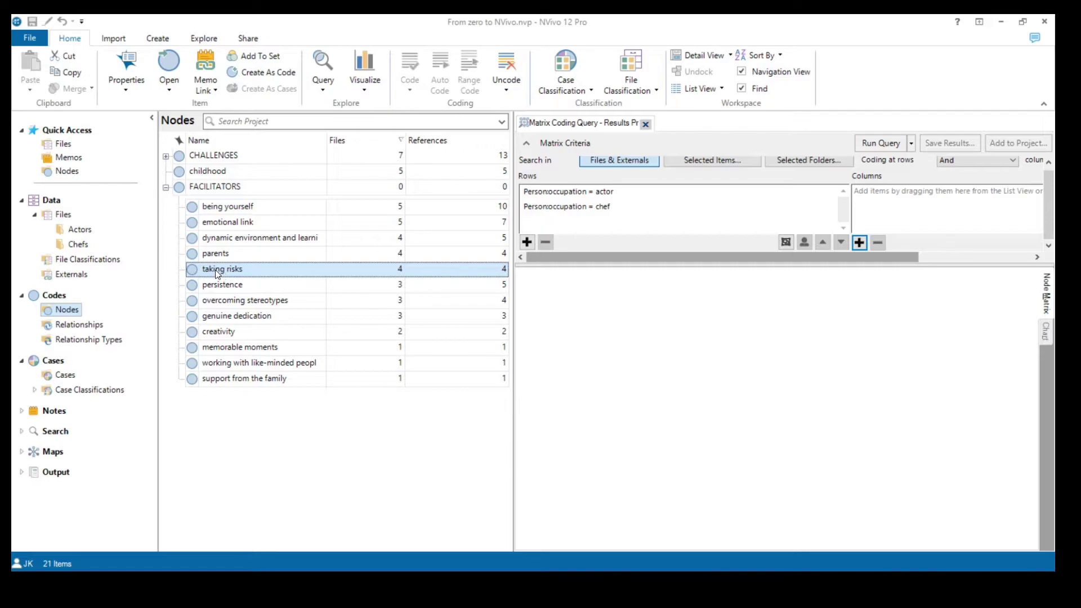
{"action": "left_click_drag", "start_coordinate": [942, 210], "coordinate": [917, 204]}
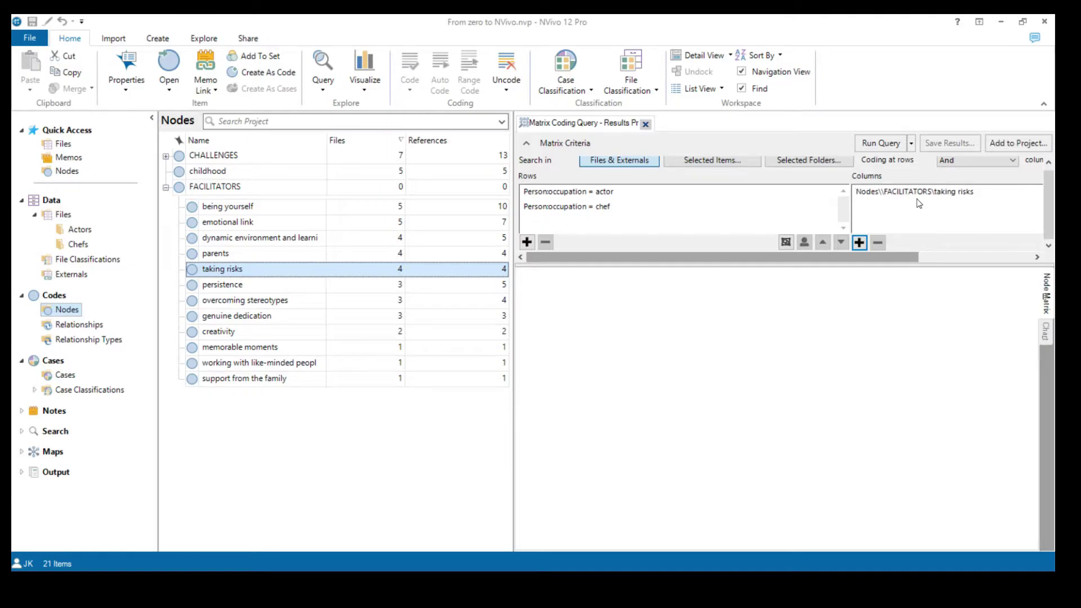
Run the query (actor 3, chef 1) and apply Blue-White cell shading after trying Red-Yellow-Green.
{"action": "left_click", "coordinate": [880, 144]}
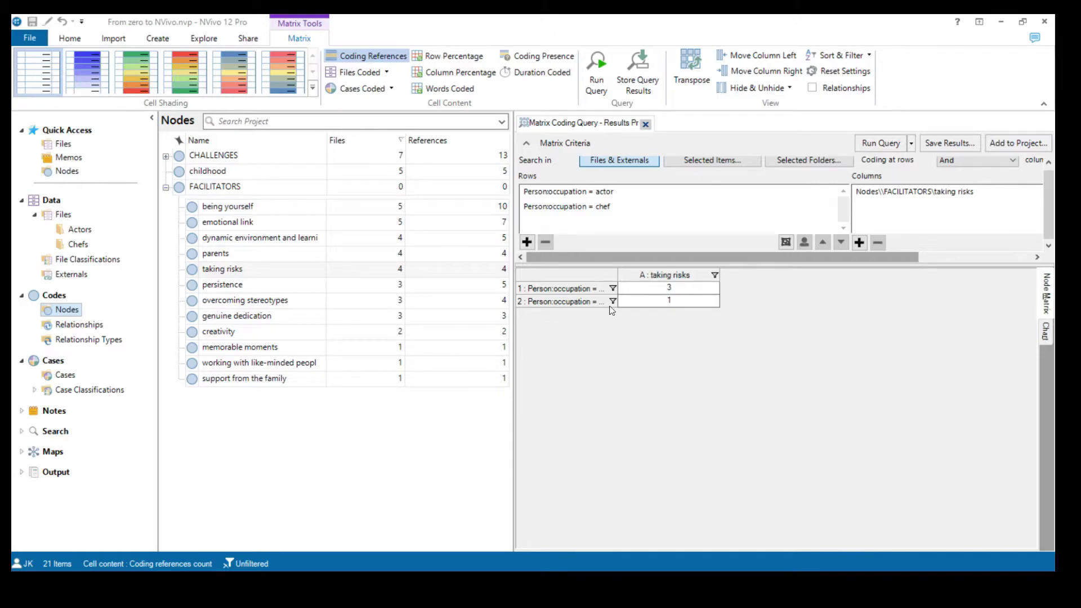
{"action": "left_click", "coordinate": [90, 82]}
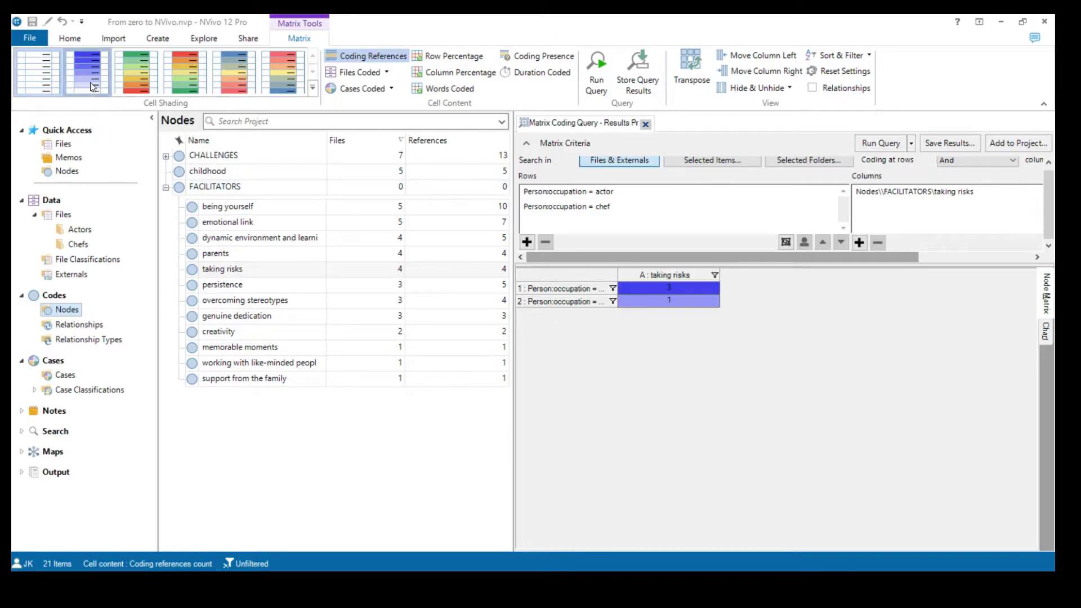
{"action": "left_click", "coordinate": [134, 77]}
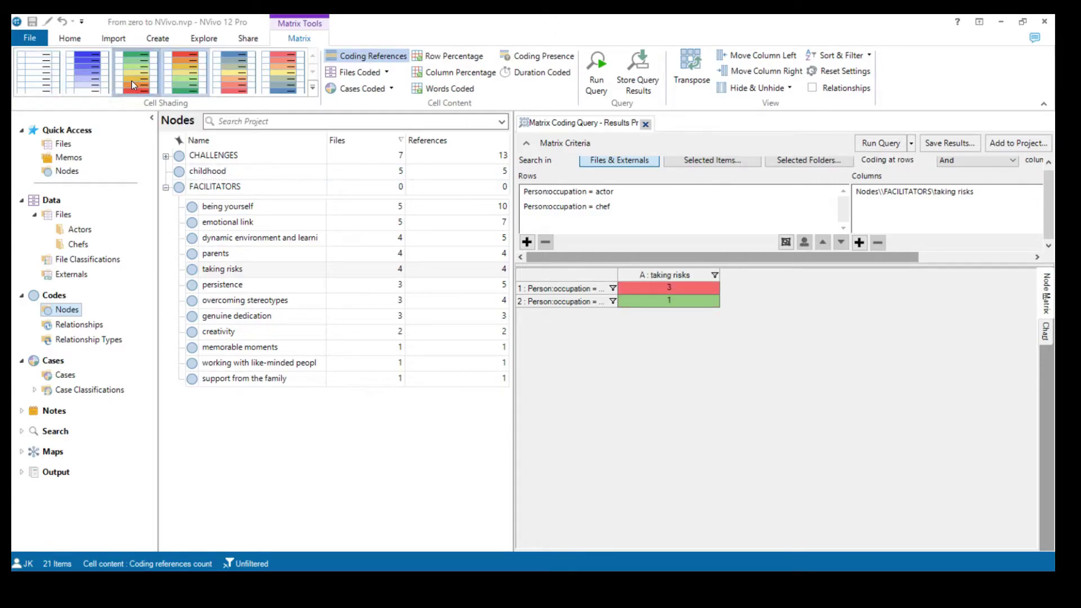
{"action": "left_click", "coordinate": [93, 80]}
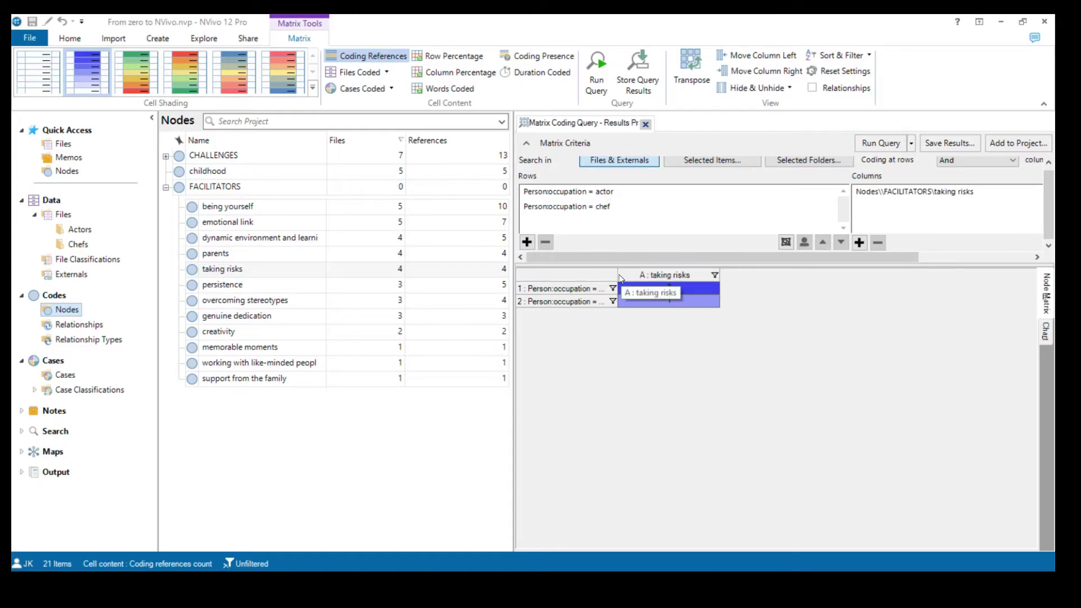
Widen the row labels and switch the matrix cell content to Files Coded counts.
{"action": "left_click_drag", "start_coordinate": [619, 275], "coordinate": [675, 274]}
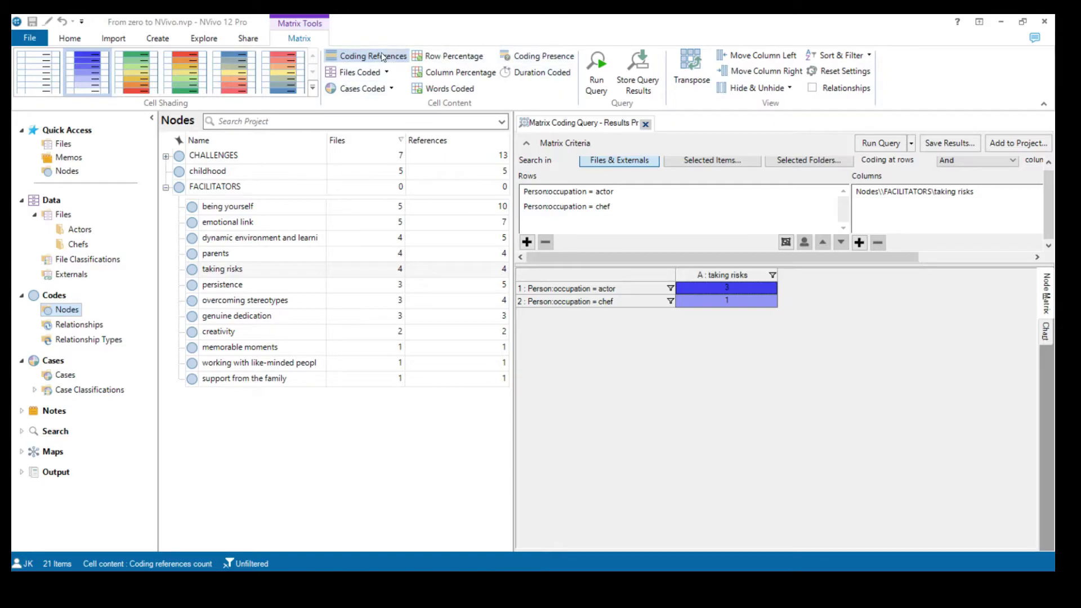
{"action": "right_click", "coordinate": [733, 303]}
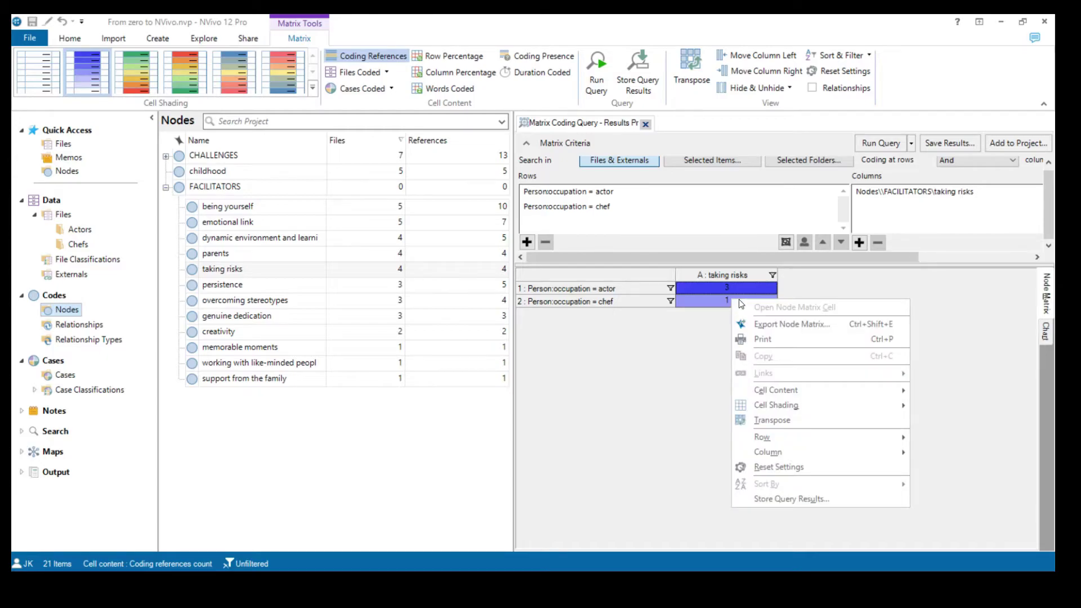
{"action": "mouse_move", "coordinate": [812, 394]}
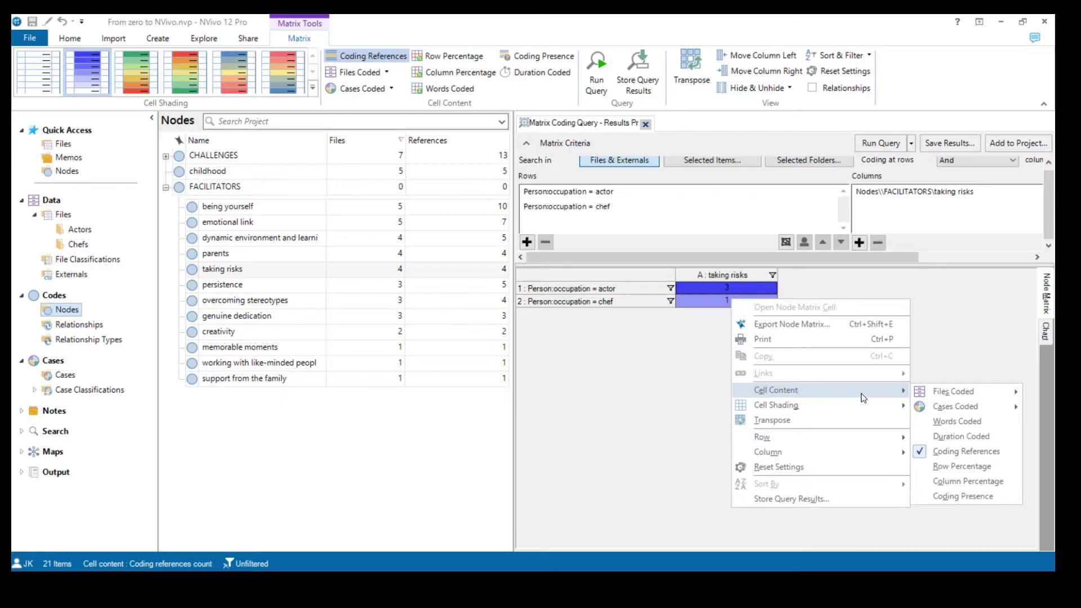
{"action": "mouse_move", "coordinate": [953, 400]}
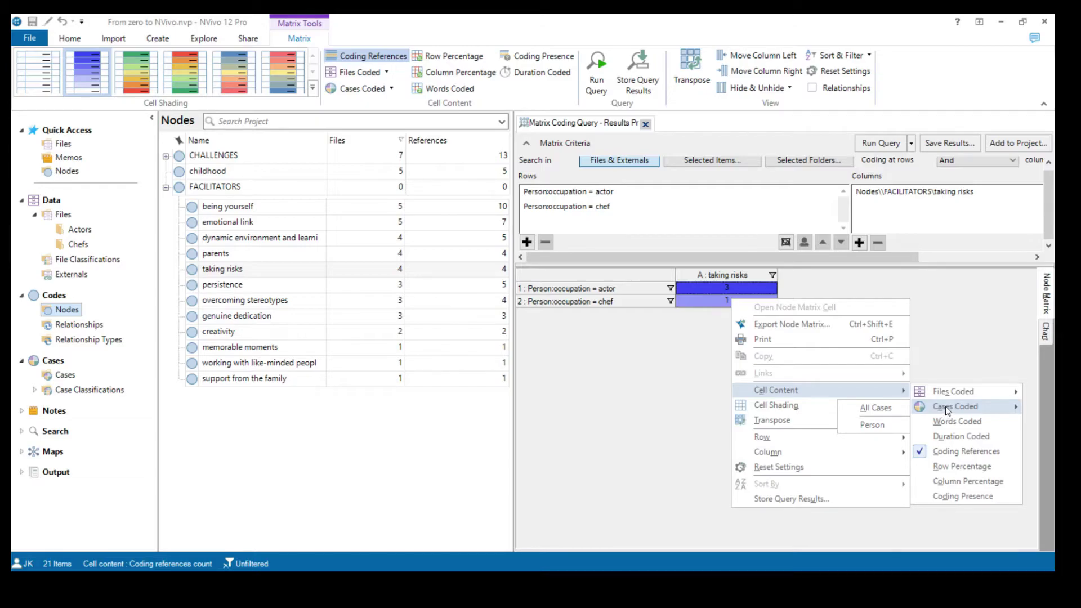
{"action": "mouse_move", "coordinate": [886, 410]}
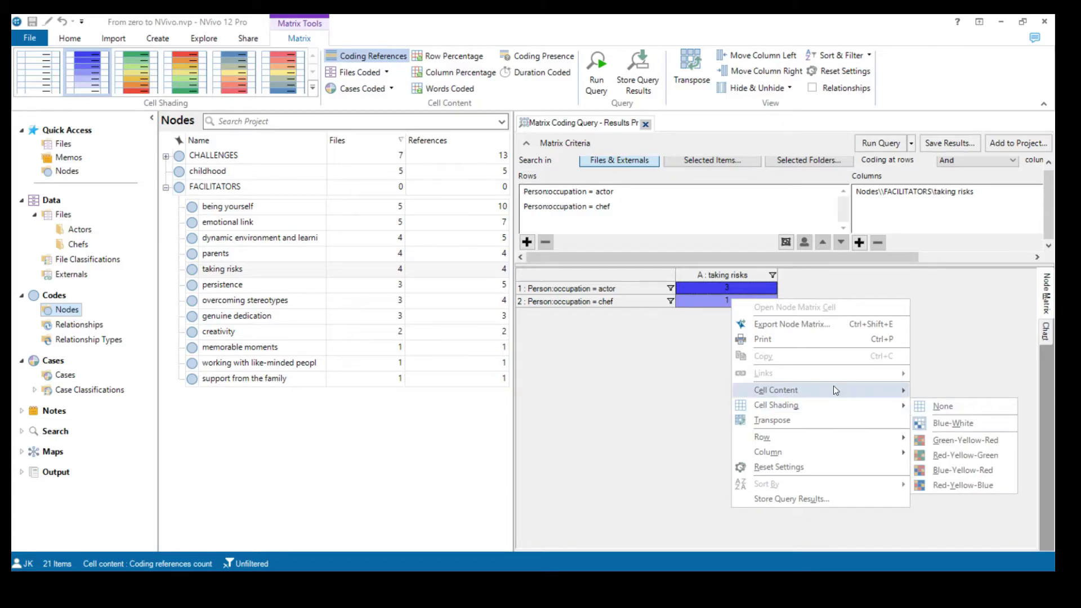
{"action": "mouse_move", "coordinate": [873, 391]}
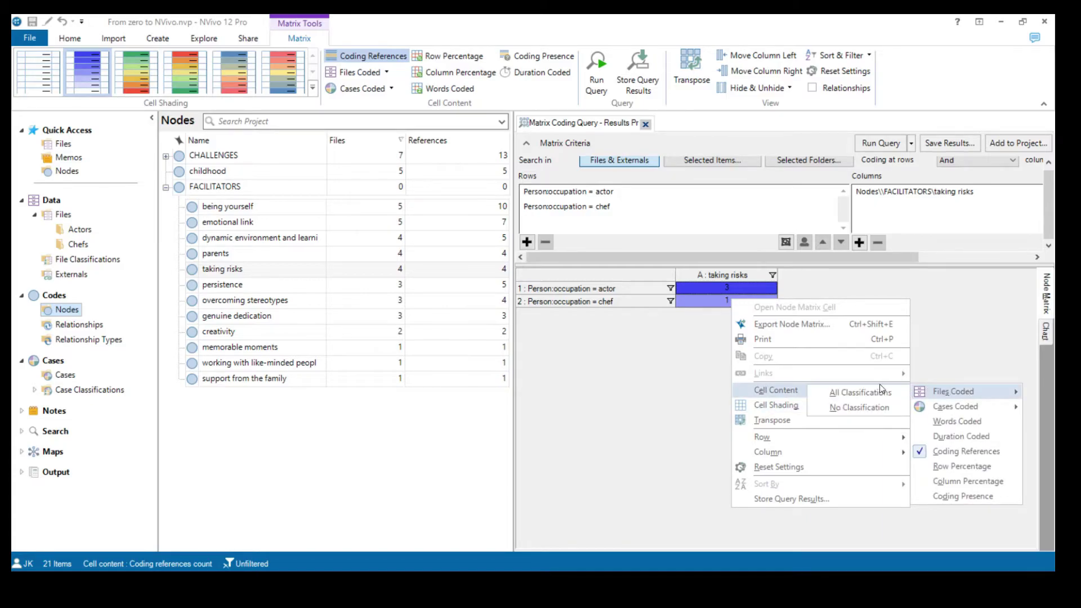
{"action": "left_click", "coordinate": [873, 390]}
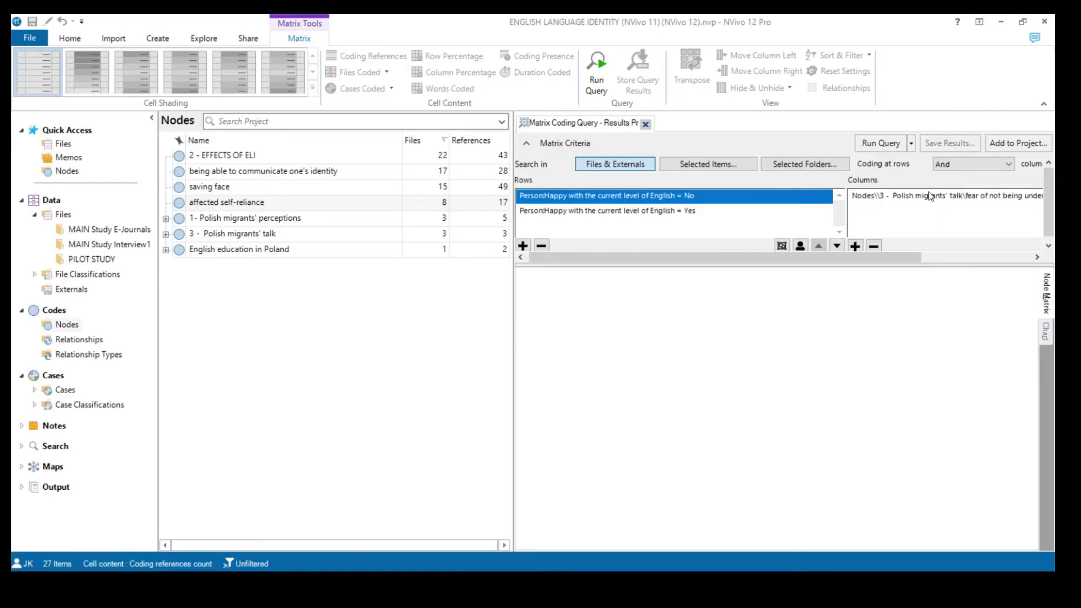
Select the fear-of-not-being-understood column entry and rerun the matrix query.
{"action": "left_click", "coordinate": [928, 194]}
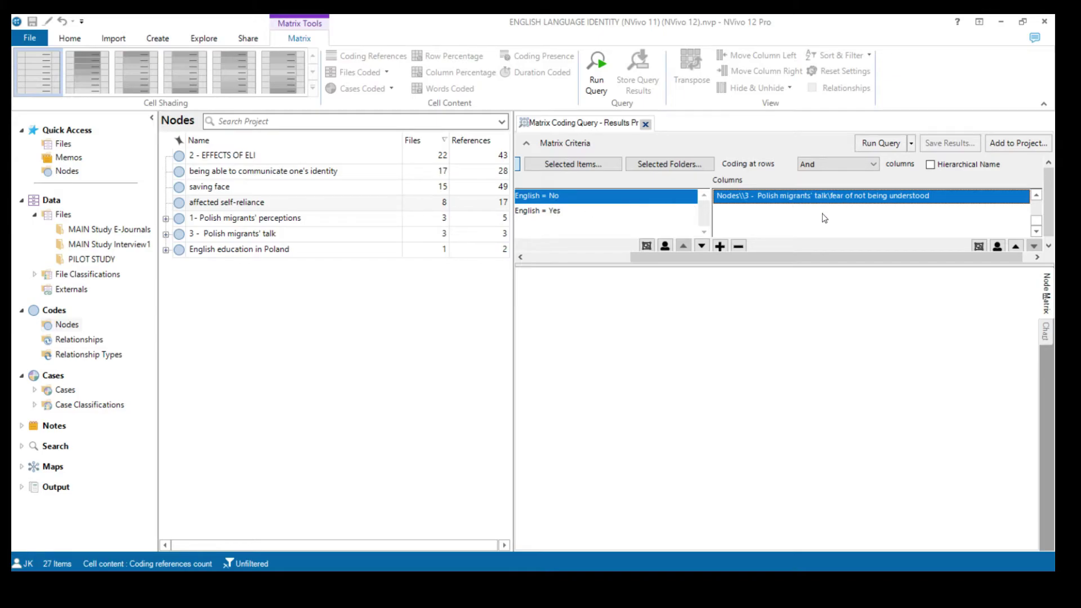
{"action": "left_click", "coordinate": [881, 145]}
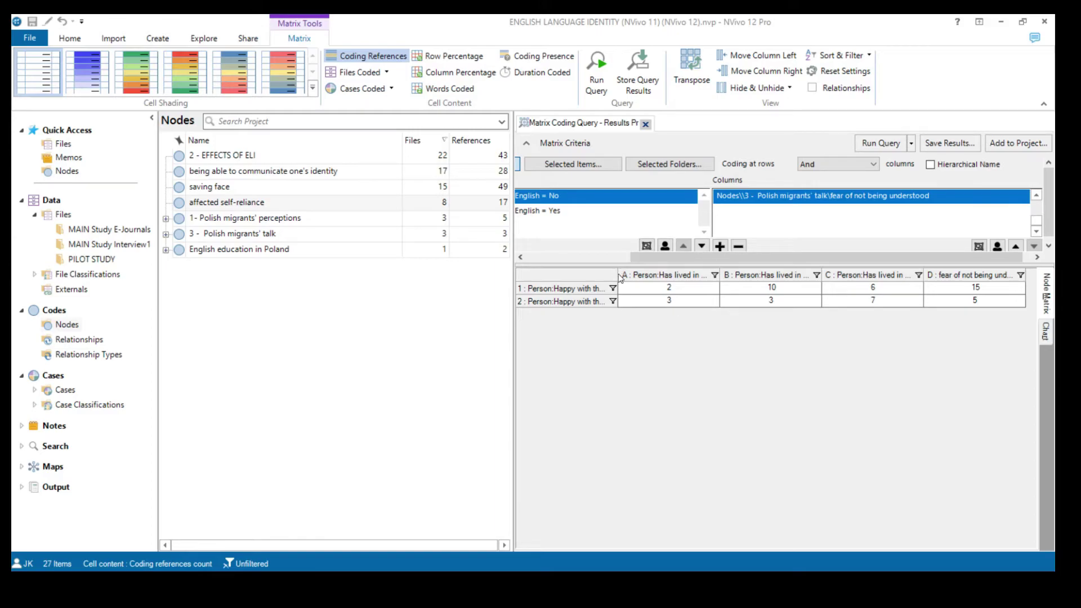
Widen the row labels and column A until the 1-2 years heading shows, scrolling across the grid.
{"action": "left_click_drag", "start_coordinate": [619, 277], "coordinate": [736, 279]}
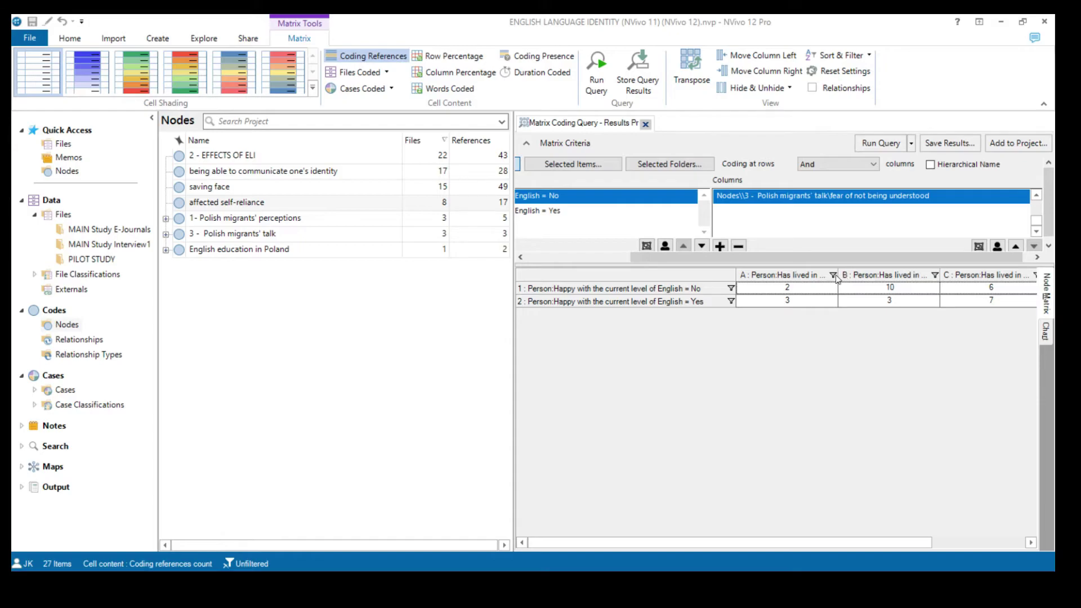
{"action": "left_click_drag", "start_coordinate": [838, 276], "coordinate": [915, 274]}
{"action": "left_click", "coordinate": [941, 272]}
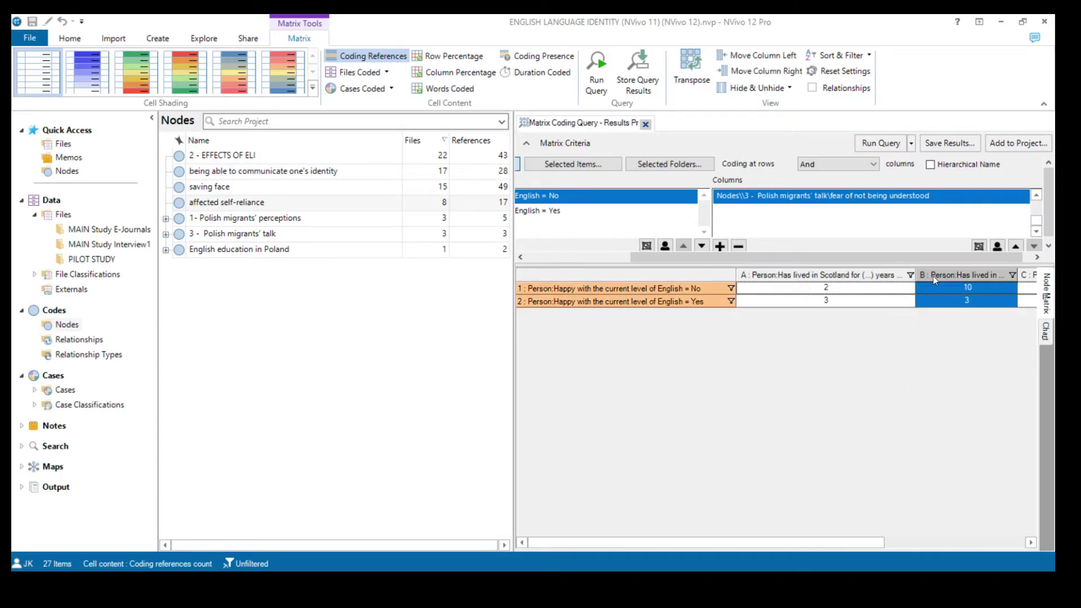
{"action": "left_click_drag", "start_coordinate": [915, 274], "coordinate": [948, 275]}
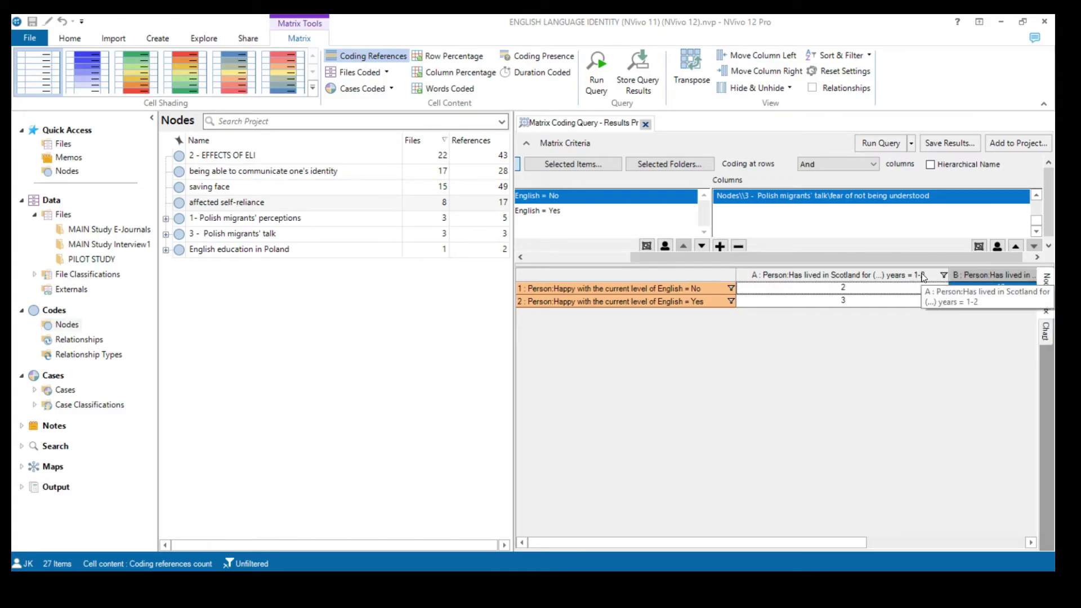
{"action": "left_click", "coordinate": [927, 343]}
{"action": "left_click_drag", "start_coordinate": [765, 541], "coordinate": [872, 541]}
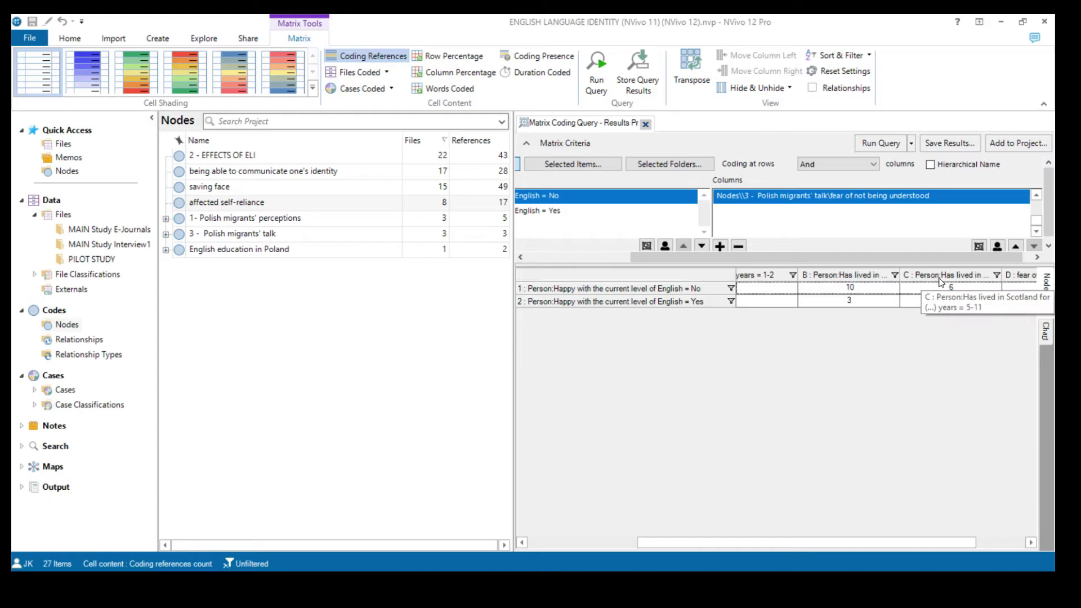
{"action": "left_click_drag", "start_coordinate": [830, 541], "coordinate": [949, 540]}
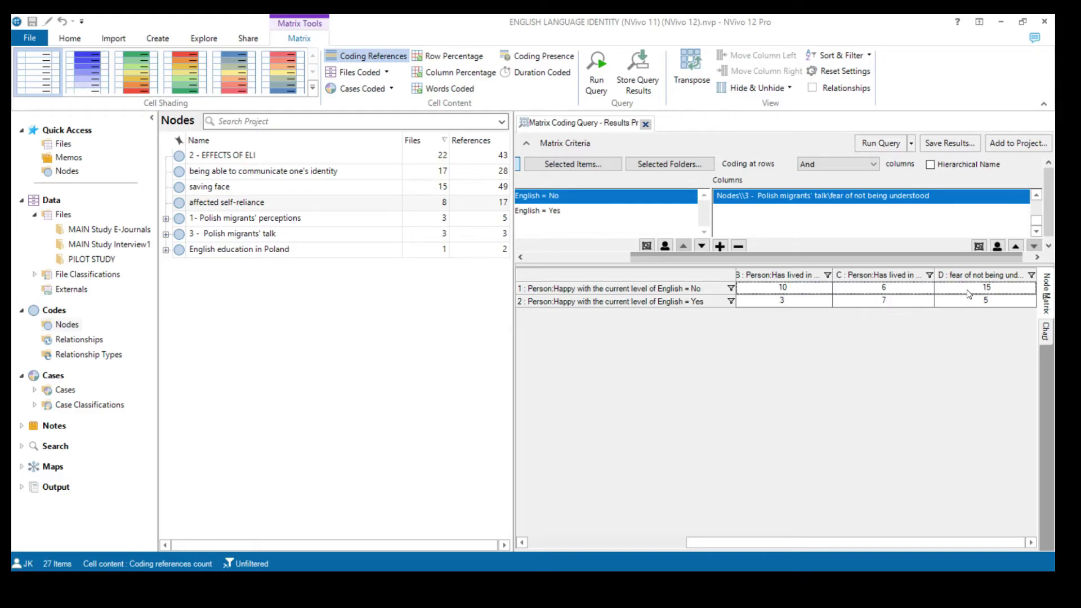
Inspect the fear-of-not-being-understood counts: 15 for No and 5 for Yes.
{"action": "left_click", "coordinate": [988, 291]}
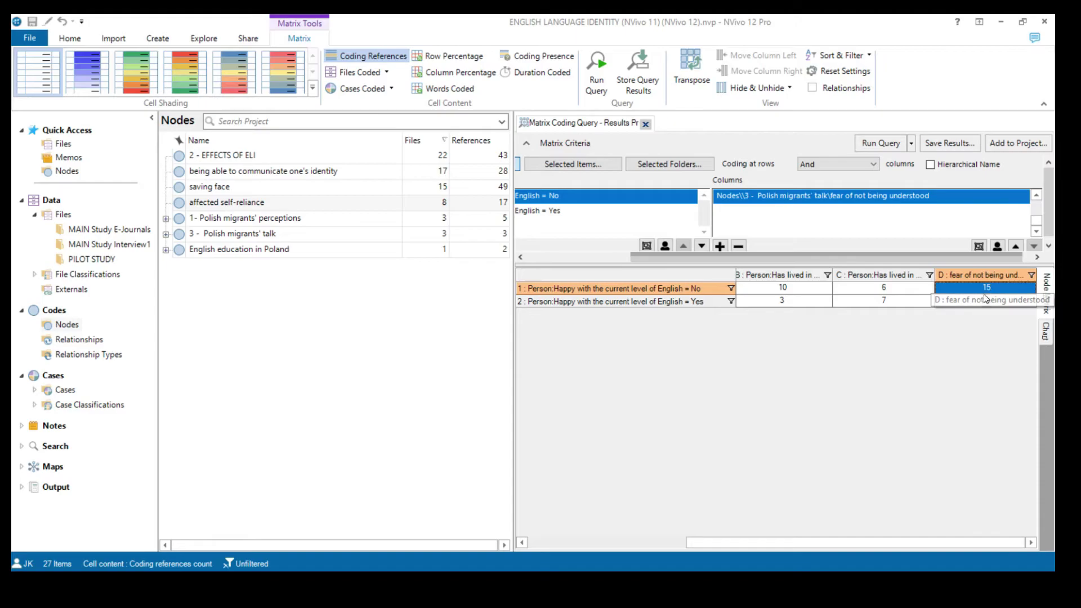
{"action": "left_click", "coordinate": [977, 304]}
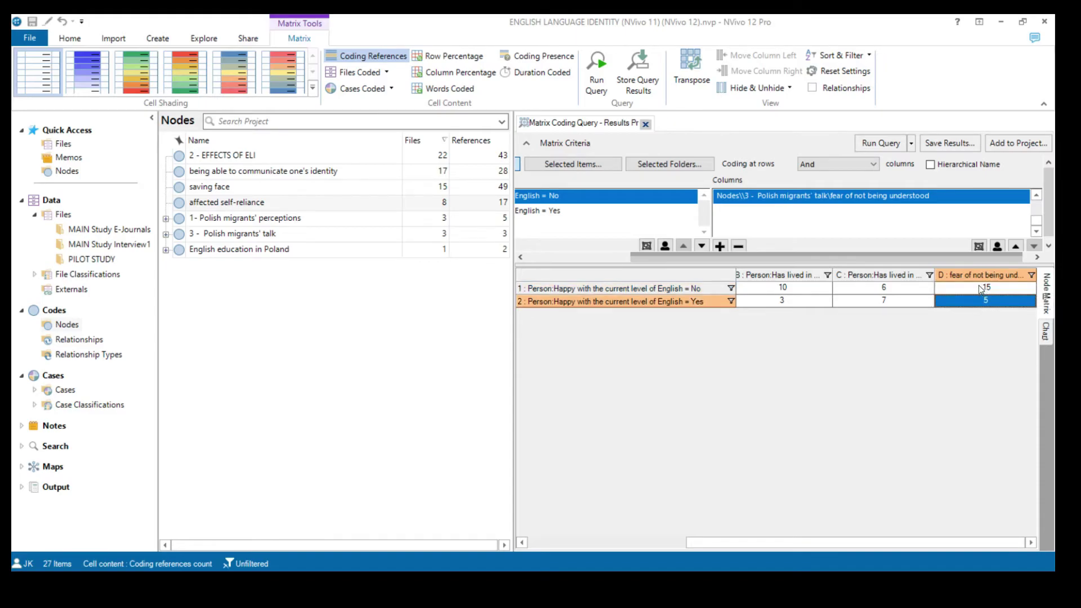
{"action": "left_click", "coordinate": [978, 284]}
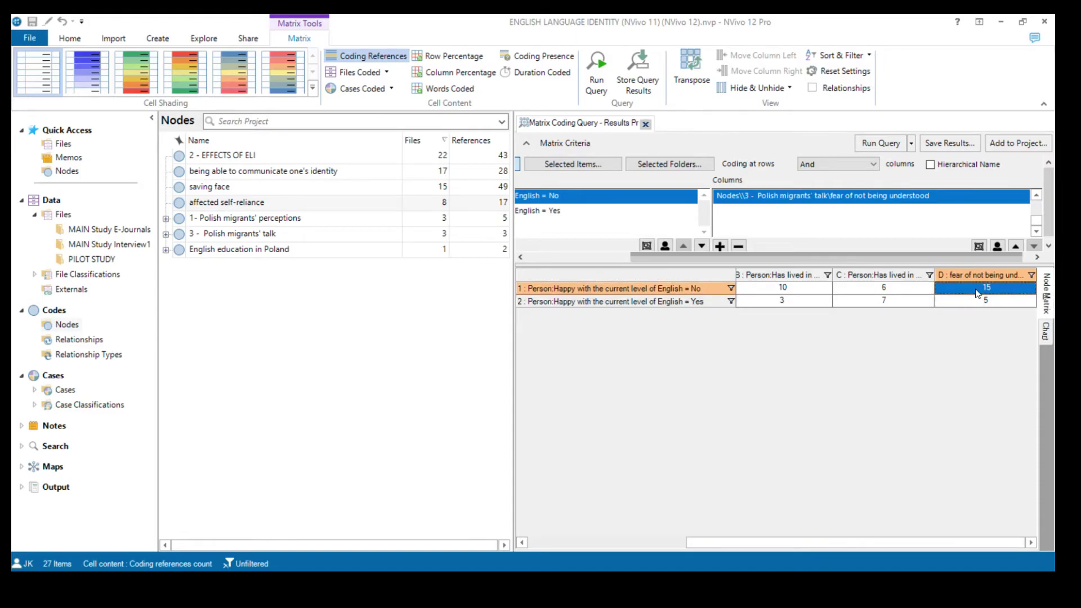
{"action": "left_click", "coordinate": [386, 73]}
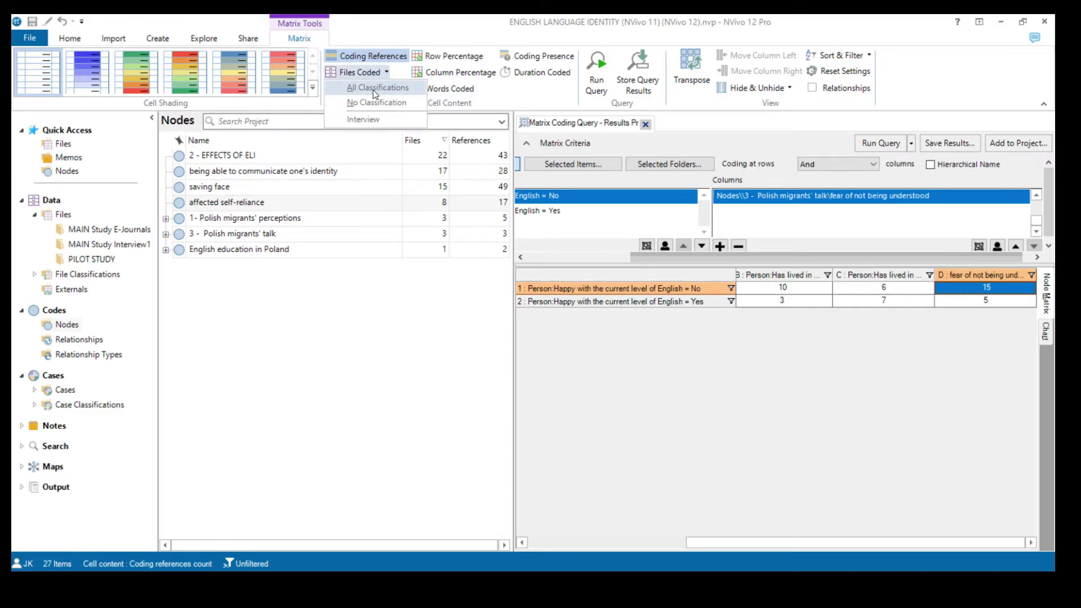
Show Files Coded counts across All Classifications, making the fear column read 10 and 3.
{"action": "left_click", "coordinate": [372, 90]}
{"action": "left_click_drag", "start_coordinate": [755, 546], "coordinate": [958, 541]}
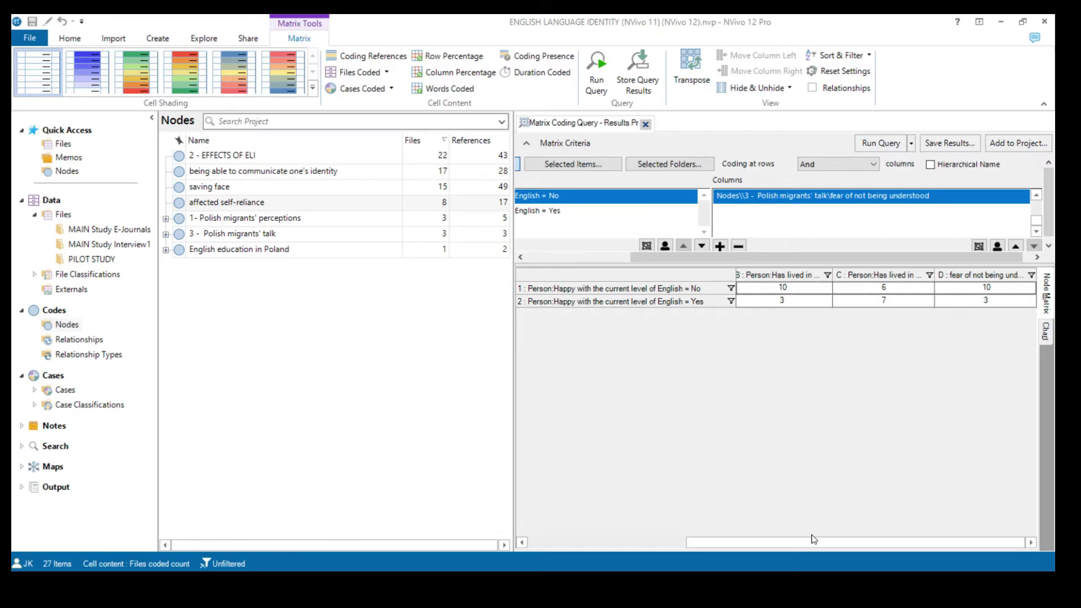
{"action": "left_click_drag", "start_coordinate": [808, 541], "coordinate": [639, 550]}
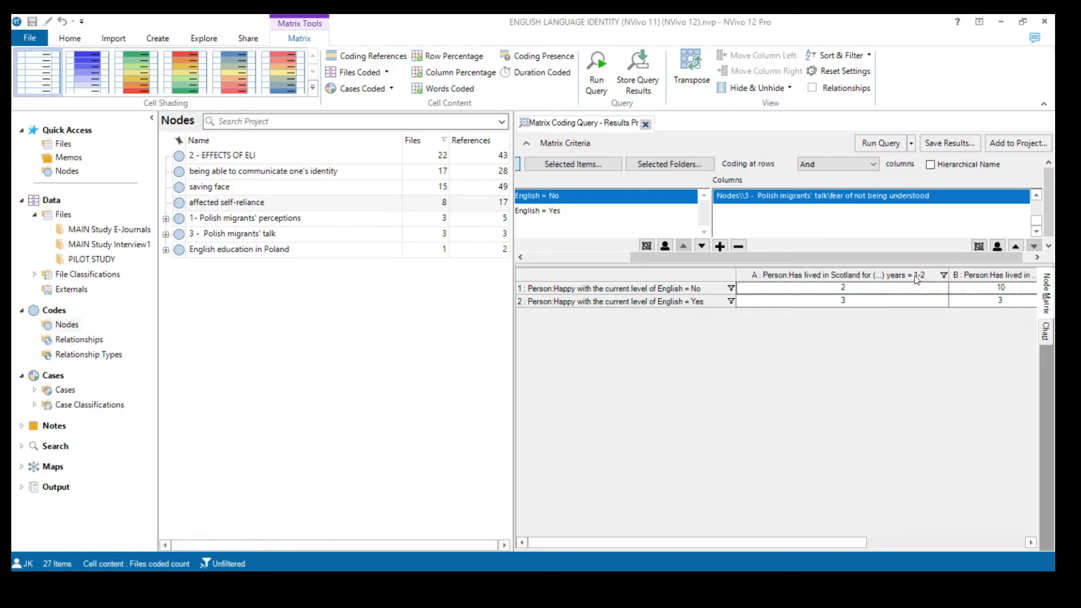
Narrow column A so columns B to D fit, then select the No-row fear count of 10.
{"action": "left_click_drag", "start_coordinate": [946, 273], "coordinate": [815, 272]}
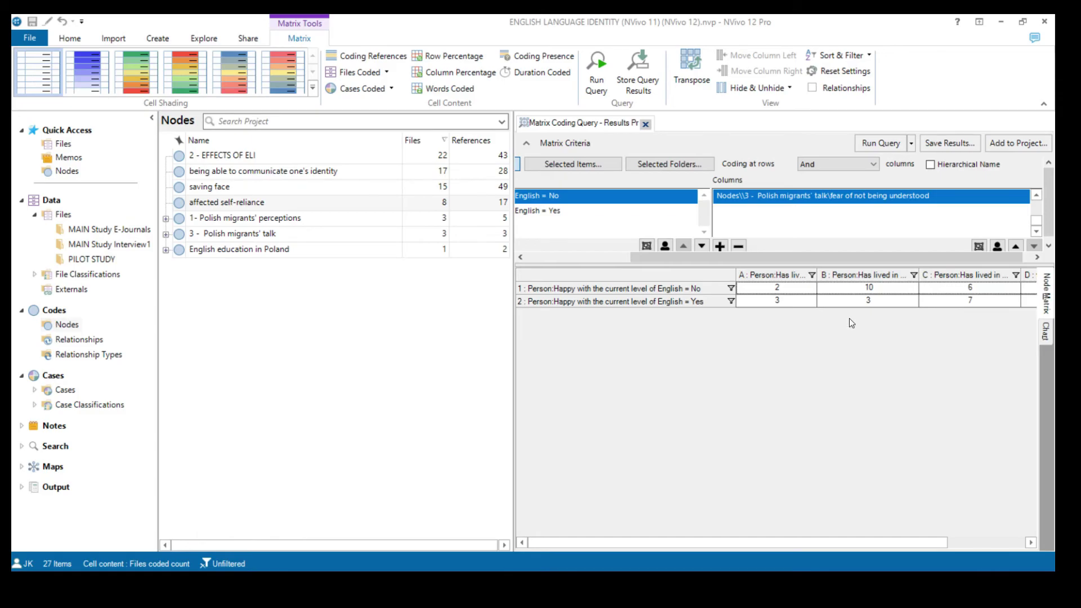
{"action": "left_click_drag", "start_coordinate": [802, 546], "coordinate": [908, 538]}
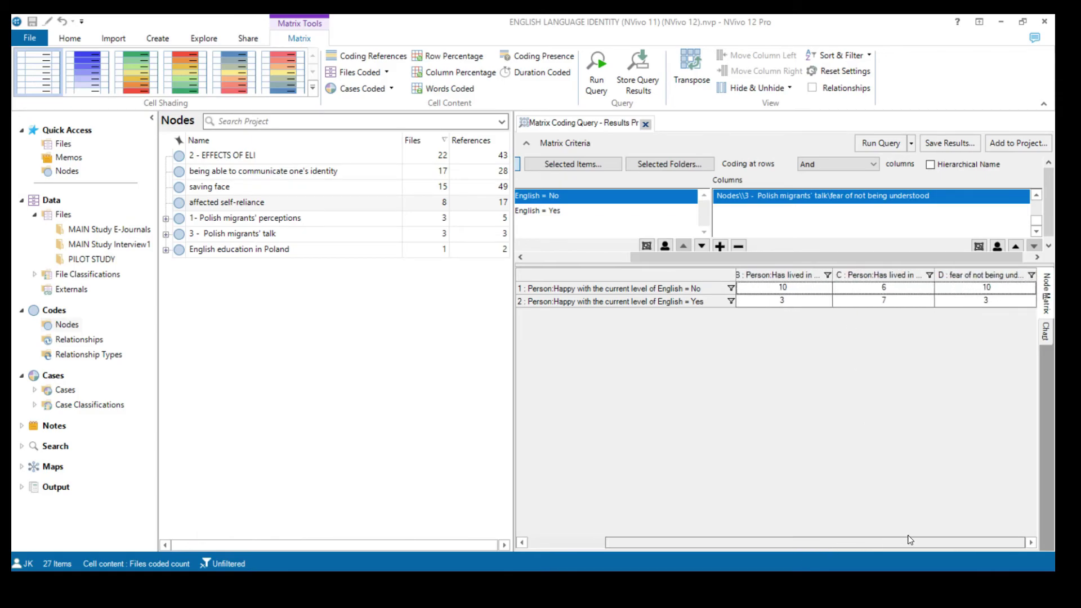
{"action": "left_click", "coordinate": [980, 288]}
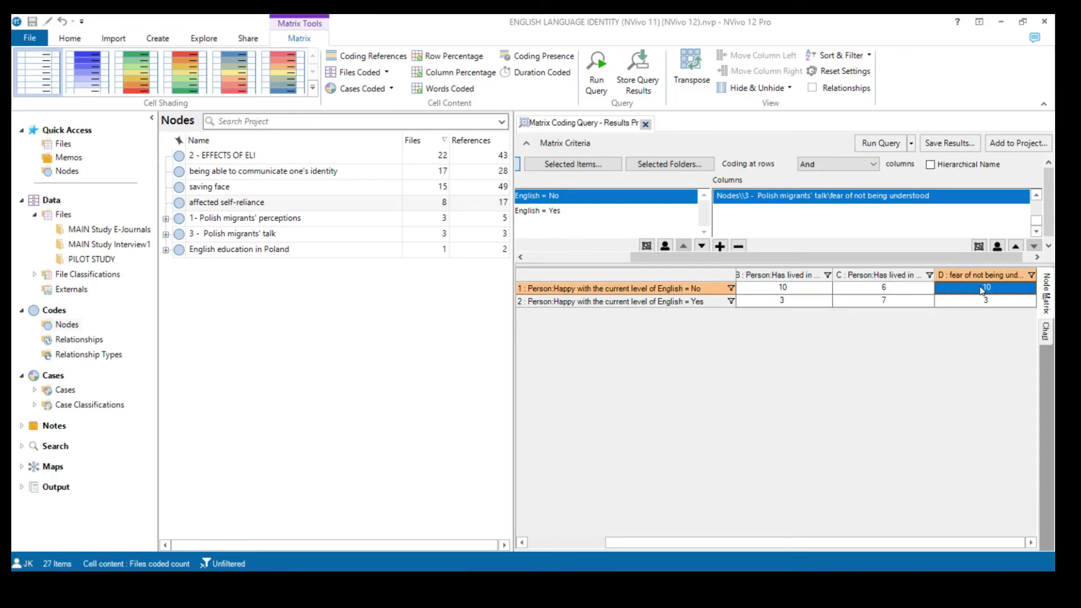